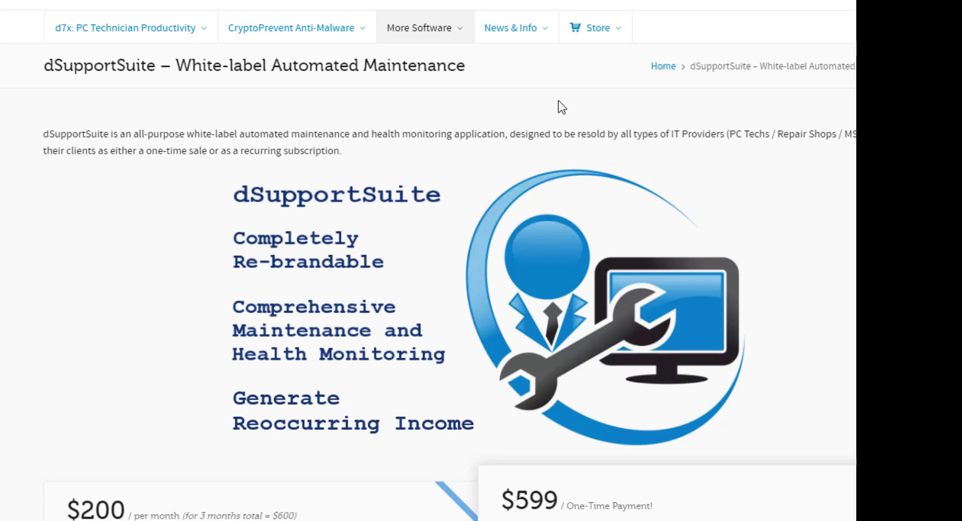
{"action": "scroll", "coordinate": [676, 226], "scroll_direction": "down", "scroll_amount": 5}
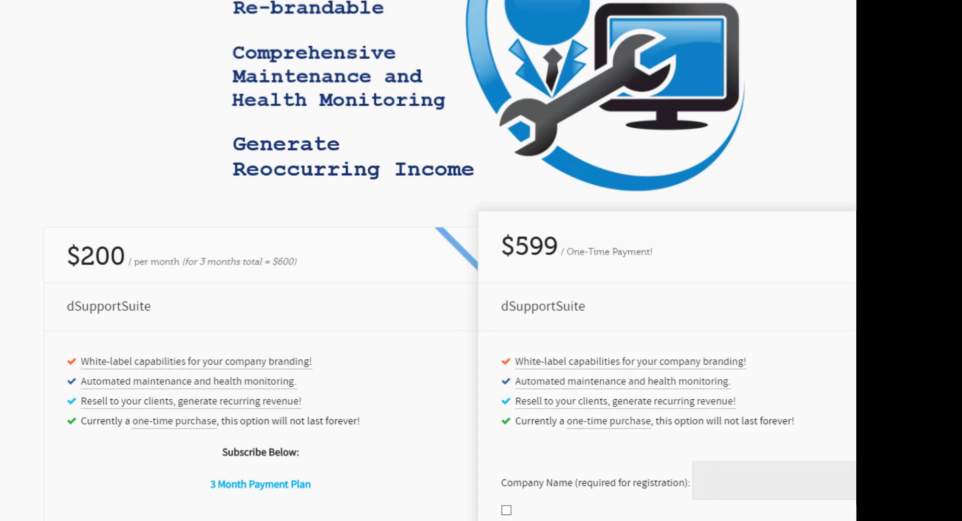
{"action": "scroll", "coordinate": [428, 261], "scroll_direction": "up", "scroll_amount": 5}
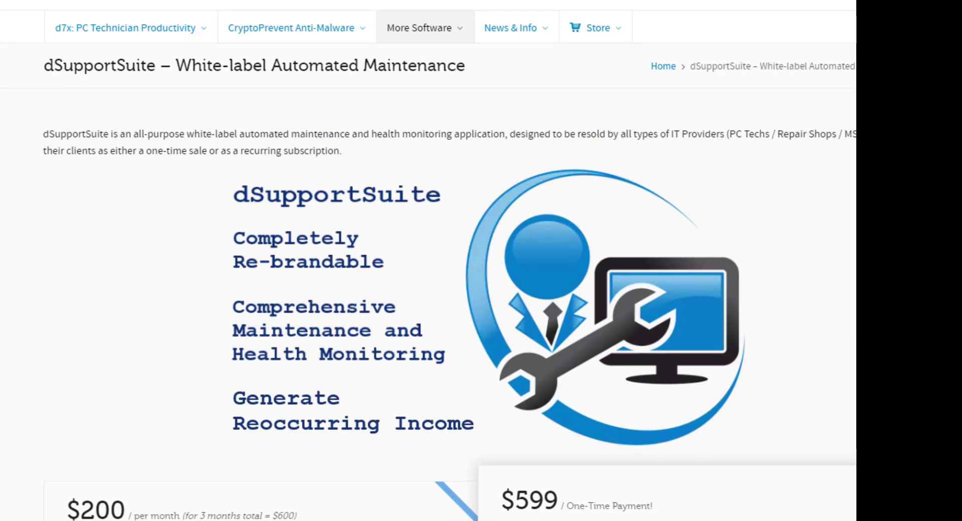
{"action": "scroll", "coordinate": [428, 260], "scroll_direction": "down", "scroll_amount": 5}
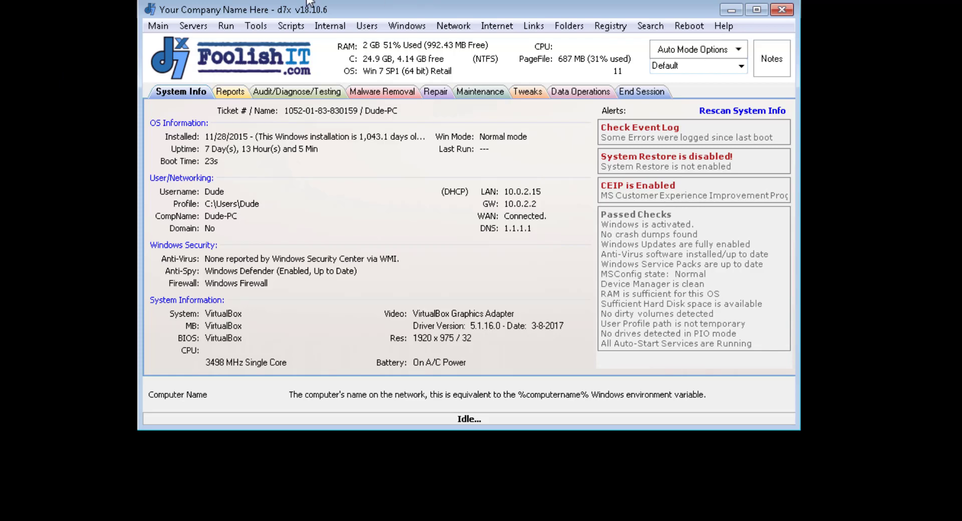
- Install dSupportSuite on this PC from d7x, and launch its Support Control Panel as a test before closing it
{"action": "mouse_move", "coordinate": [380, 11]}
{"action": "left_mouse_down"}
{"action": "mouse_move", "coordinate": [388, 3]}
{"action": "mouse_move", "coordinate": [381, 9]}
{"action": "left_mouse_up"}
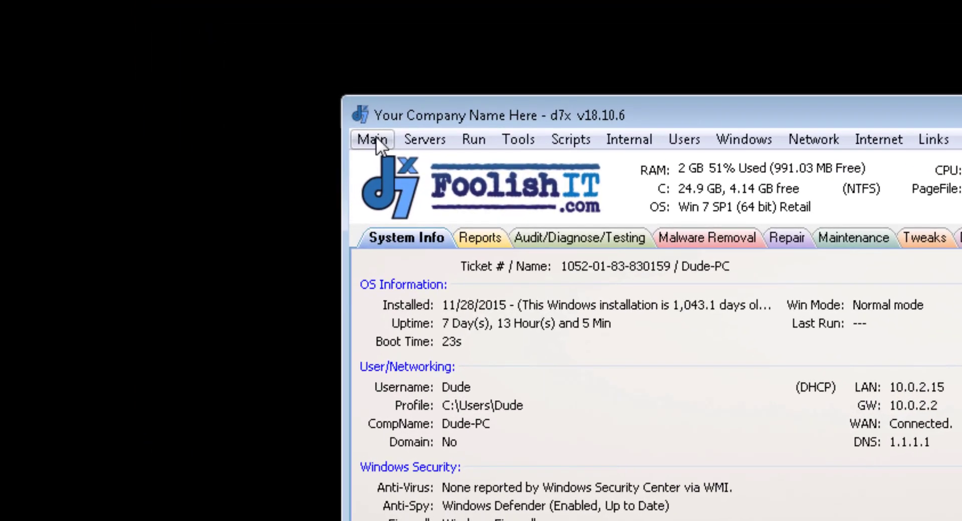
{"action": "left_click", "coordinate": [161, 23]}
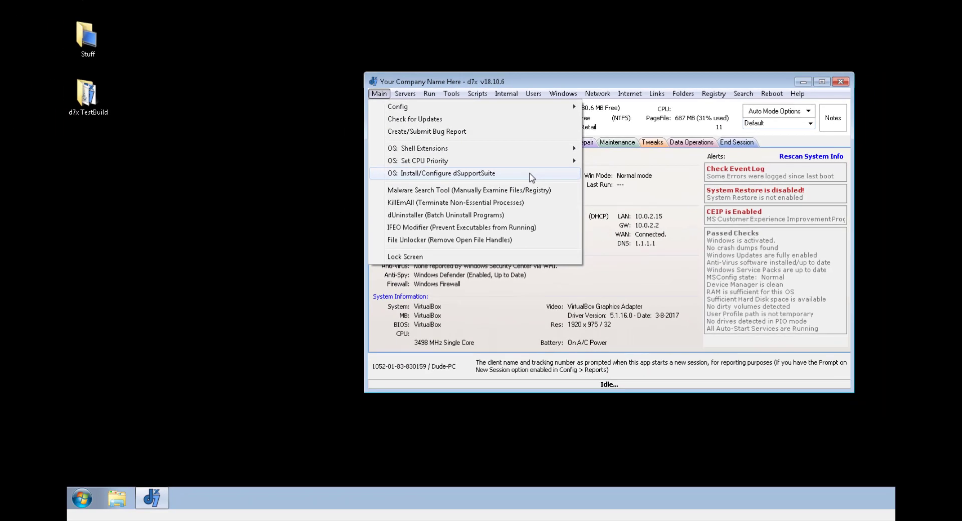
{"action": "left_click", "coordinate": [529, 173]}
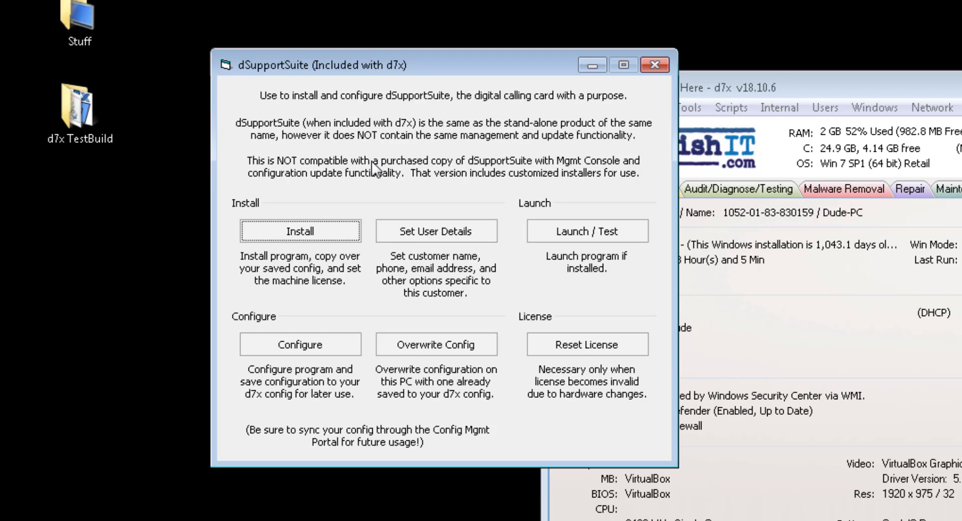
{"action": "left_click", "coordinate": [331, 230]}
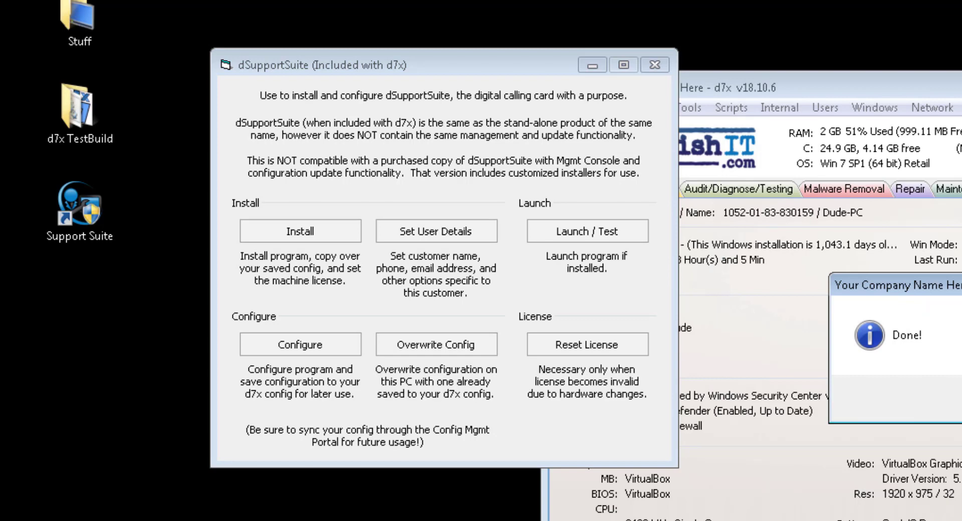
{"action": "key", "text": "Return"}
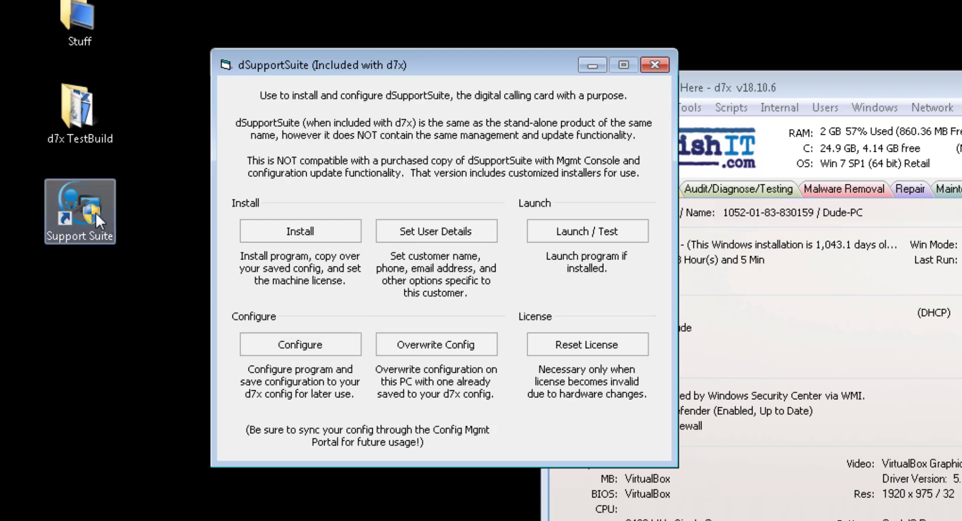
{"action": "left_click", "coordinate": [575, 237]}
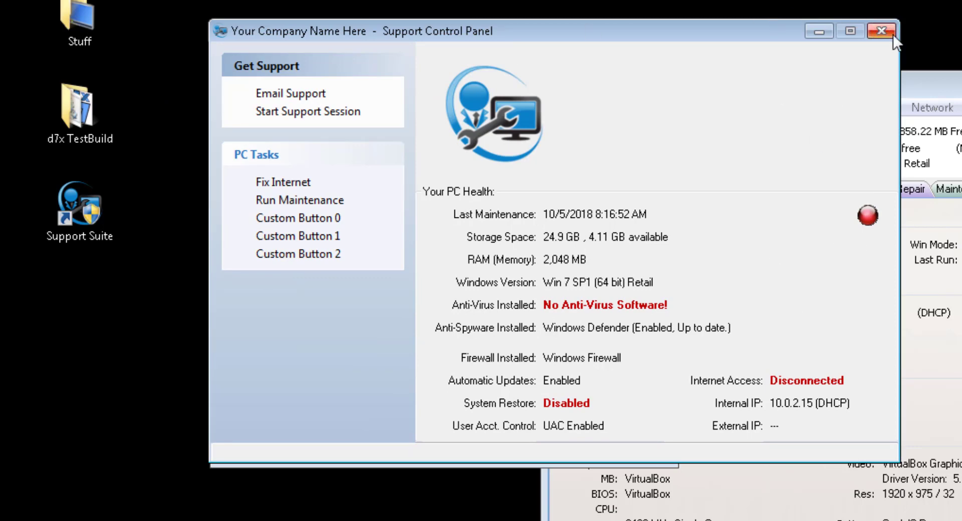
{"action": "left_click", "coordinate": [880, 31]}
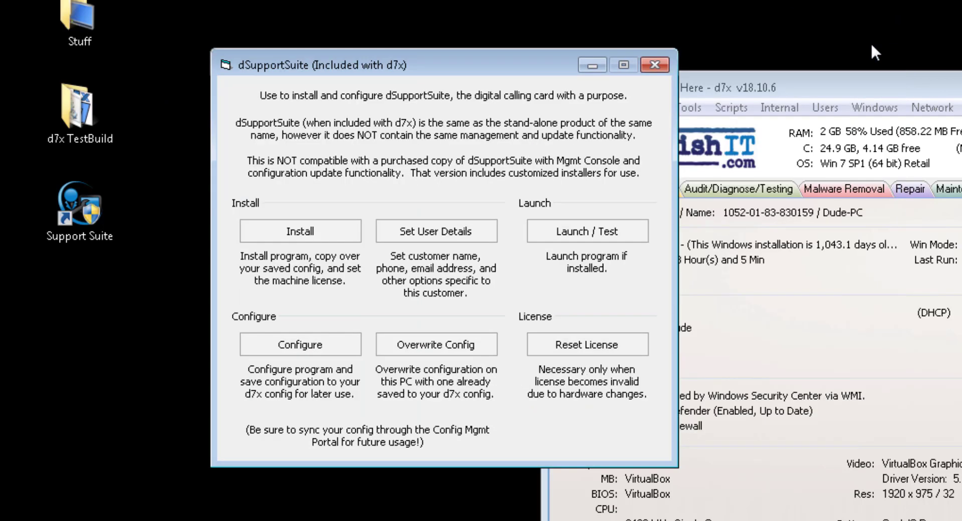
- Open the dSupportSuite configuration and set the application's required name to "ACME Support App"
{"action": "left_click", "coordinate": [315, 342]}
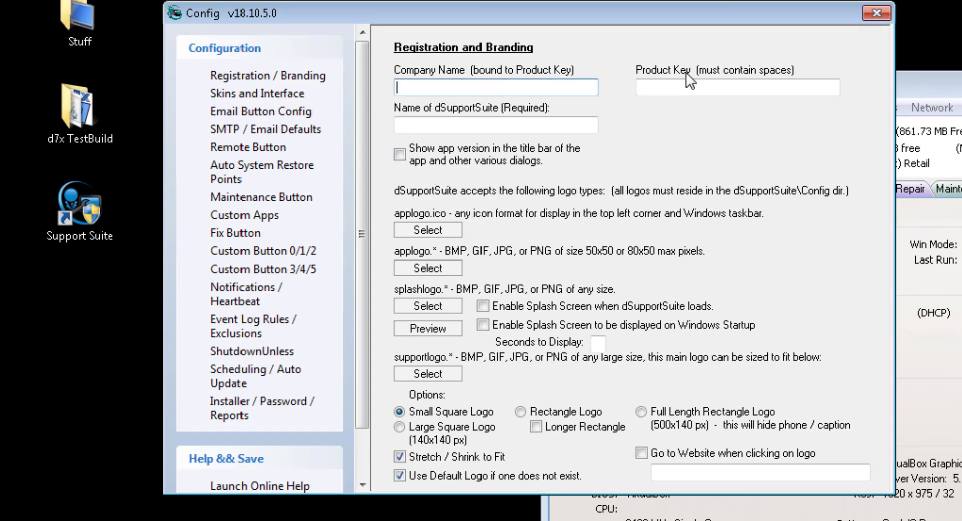
{"action": "left_click", "coordinate": [671, 86]}
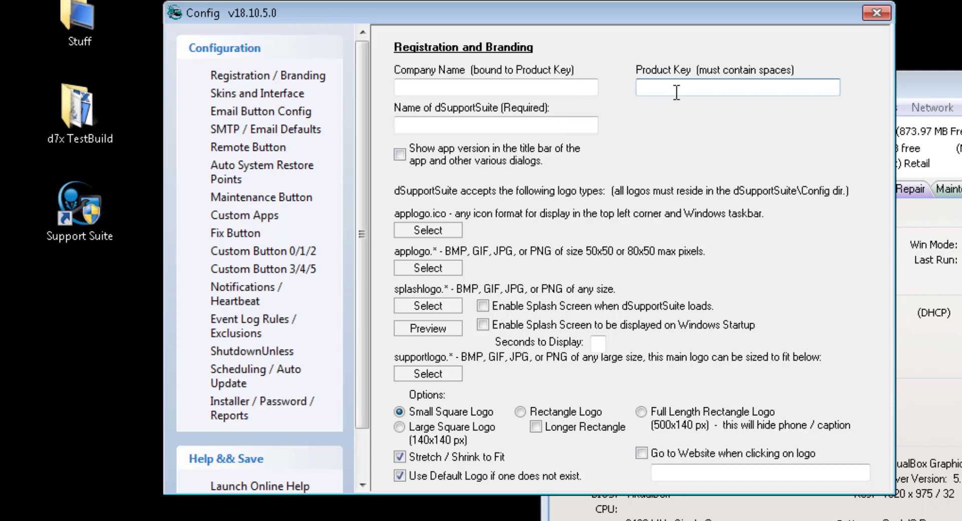
{"action": "left_click", "coordinate": [530, 126]}
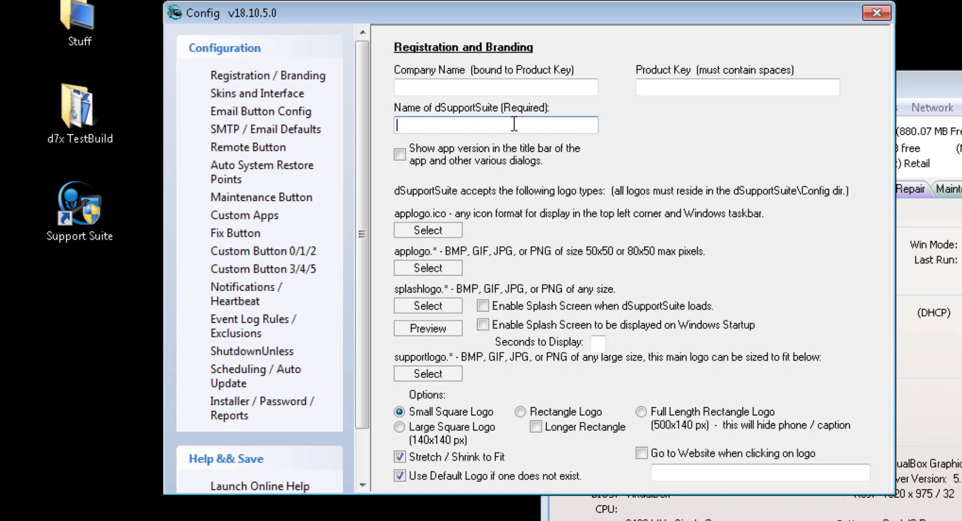
{"action": "type", "text": "My Support App"}
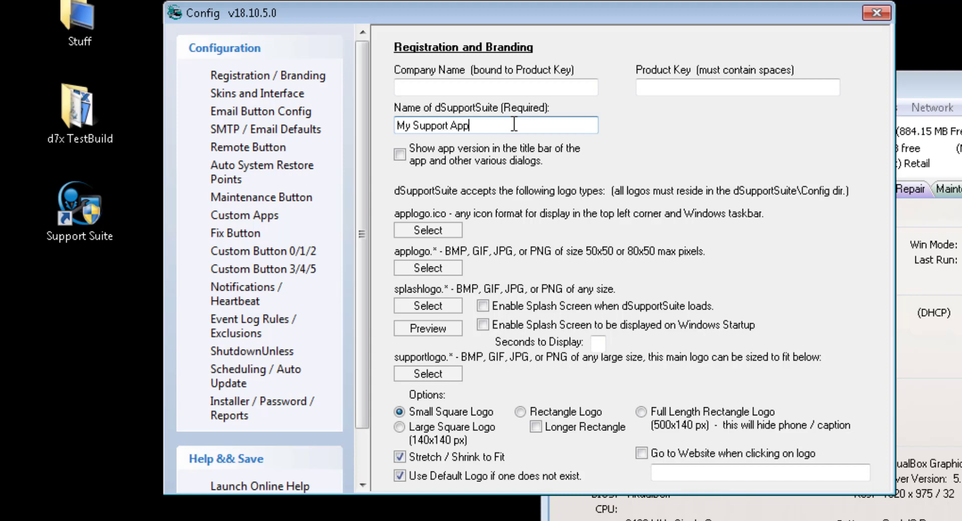
{"action": "key", "text": "Home"}
{"action": "key", "text": "Delete"}
{"action": "key", "text": "Delete"}
{"action": "type", "text": "ACME"}
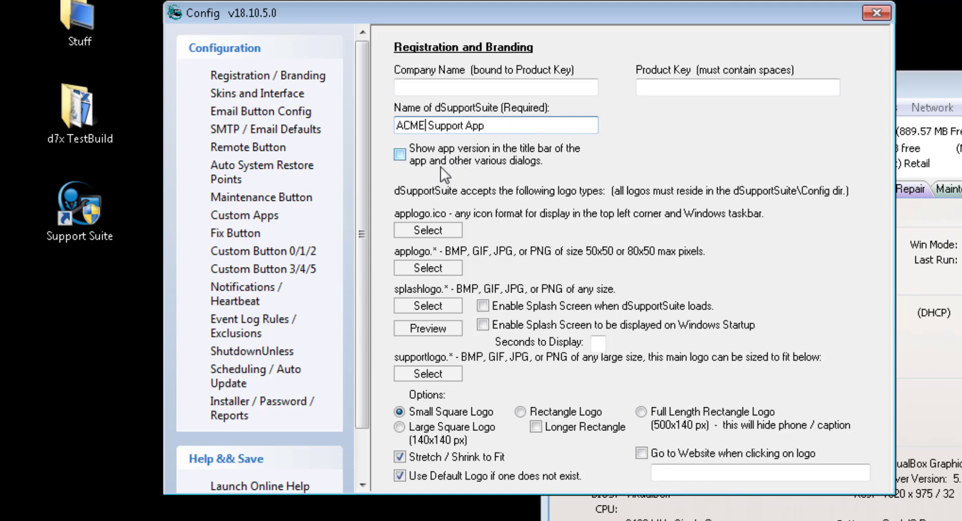
{"action": "left_click_drag", "start_coordinate": [479, 125], "coordinate": [342, 127]}
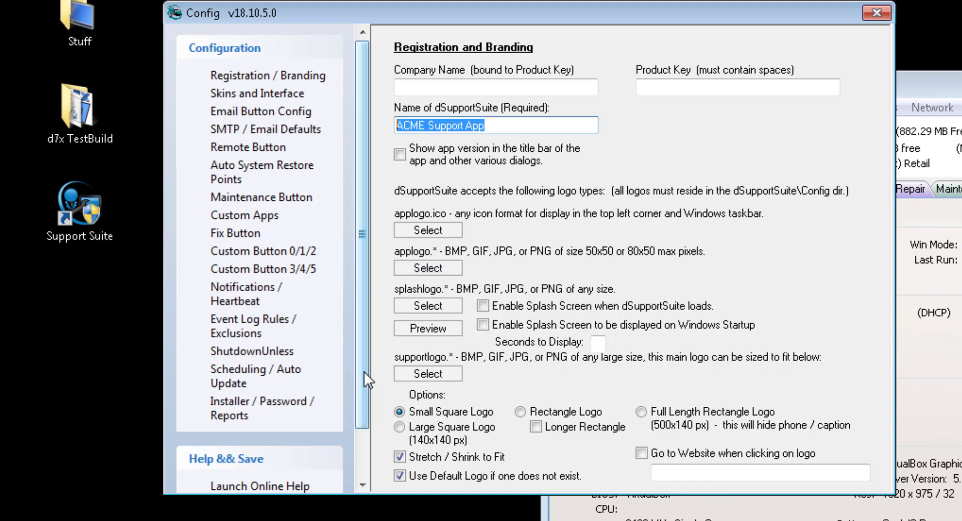
- Review the Custom Apps, Maintenance Button and Notifications / Heartbeat configuration pages of dSupportSuite
{"action": "scroll", "coordinate": [362, 401], "scroll_direction": "down", "scroll_amount": 1}
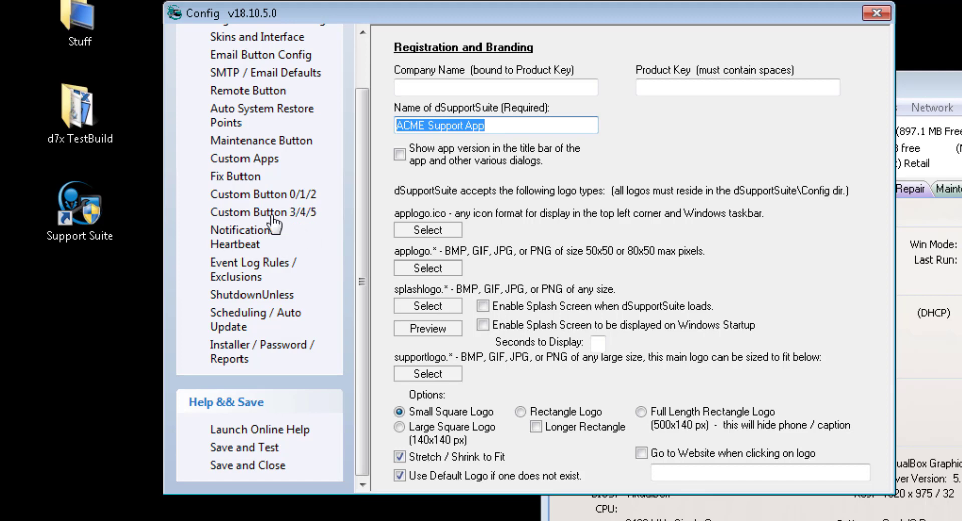
{"action": "left_click", "coordinate": [257, 160]}
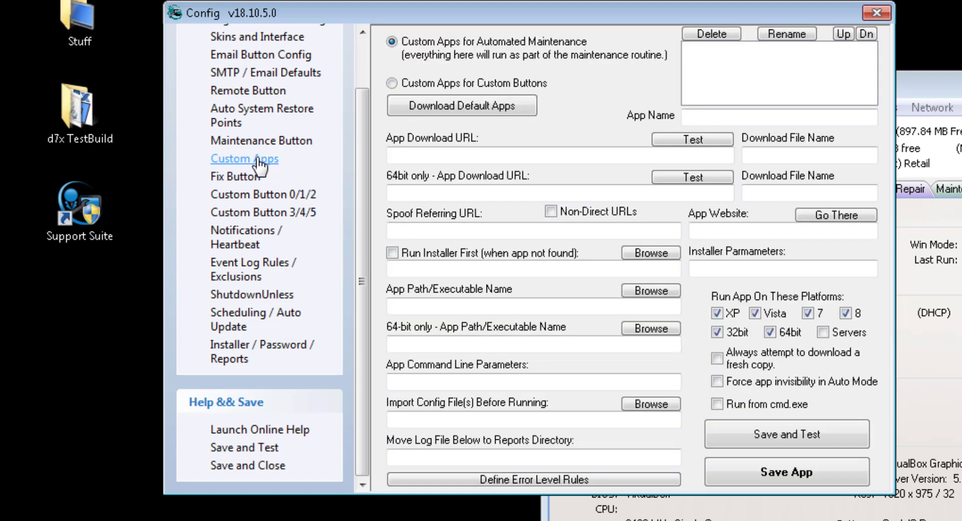
{"action": "left_click", "coordinate": [447, 39]}
{"action": "left_click", "coordinate": [249, 142]}
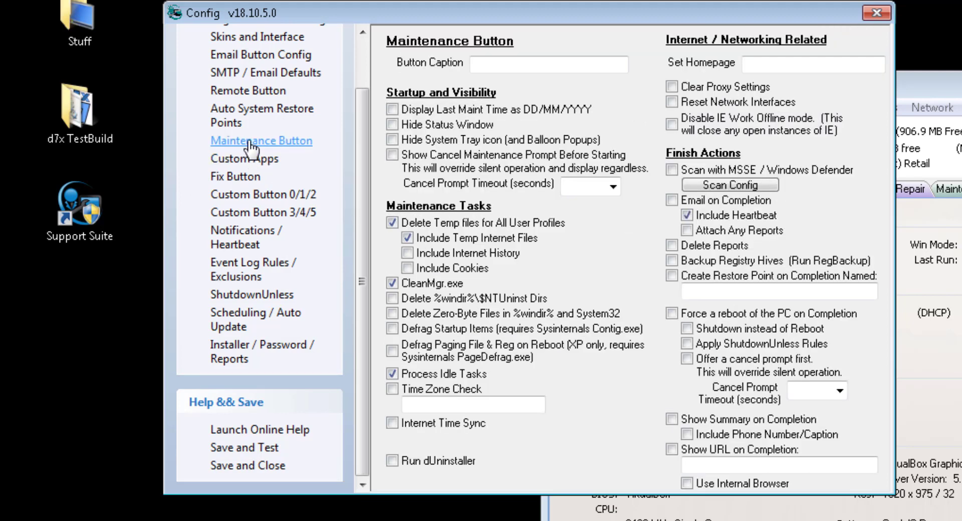
{"action": "left_click", "coordinate": [244, 236]}
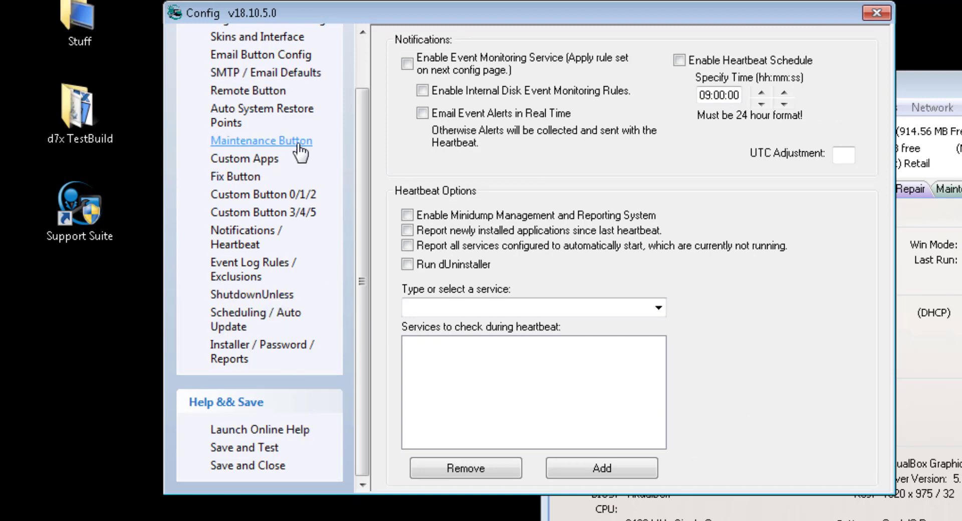
{"action": "scroll", "coordinate": [346, 55], "scroll_direction": "up", "scroll_amount": 3}
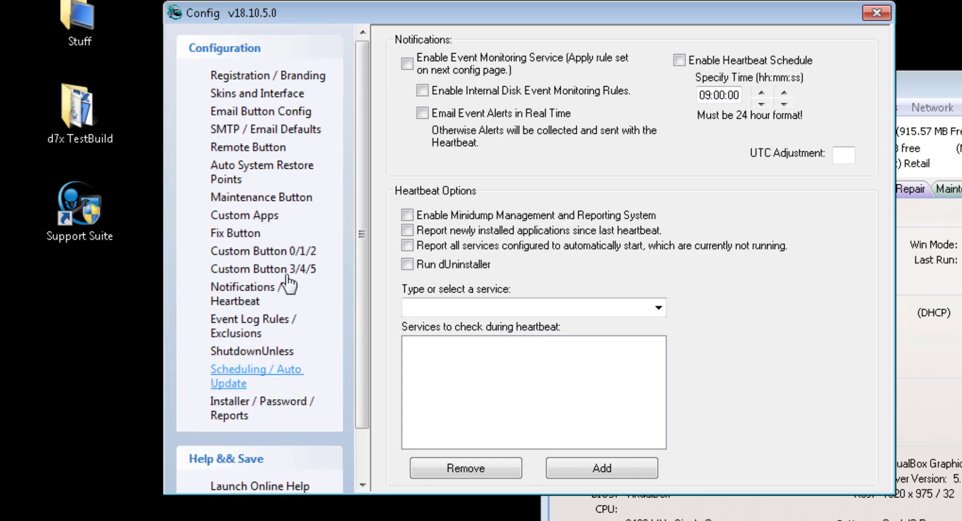
- Save and close the dSupportSuite configuration, accepting the option to save it to the d7x config
{"action": "scroll", "coordinate": [306, 449], "scroll_direction": "down", "scroll_amount": 2}
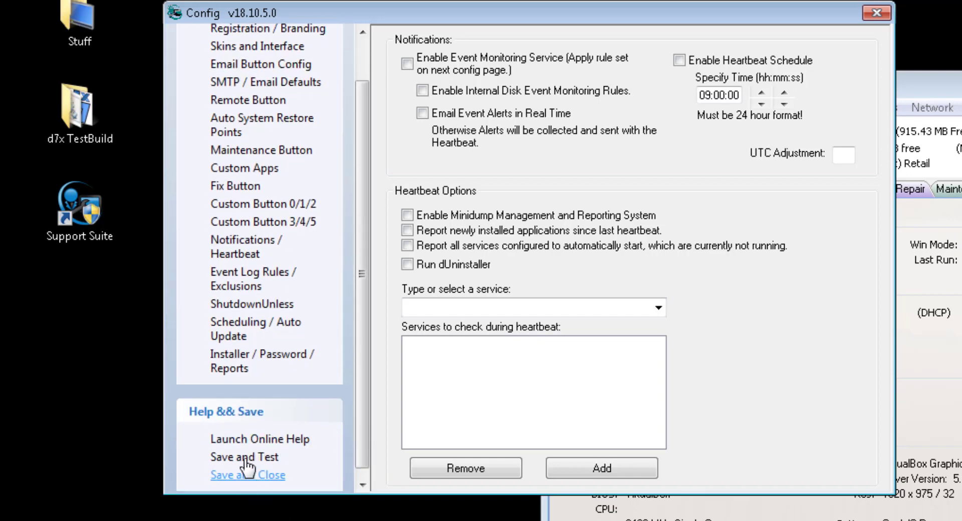
{"action": "left_click", "coordinate": [245, 476]}
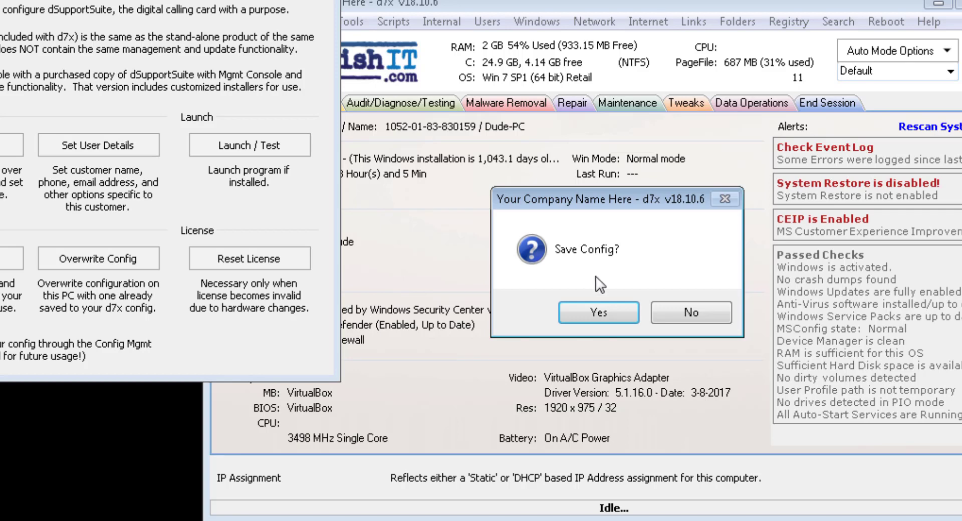
{"action": "left_click", "coordinate": [621, 311]}
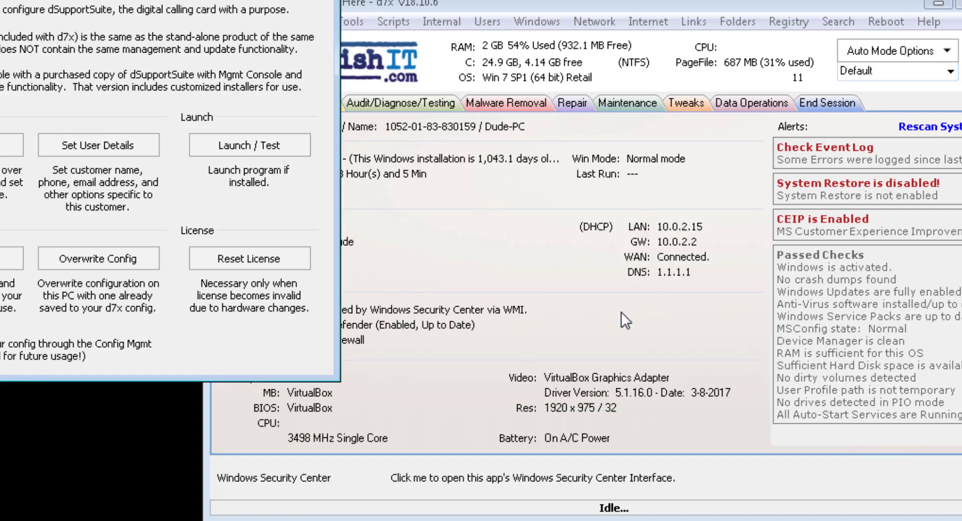
- Look over the saved configurations in d7x's Config Mgmt Portal, select "Latest n' Greatest", and close the portal
{"action": "left_click", "coordinate": [776, 3]}
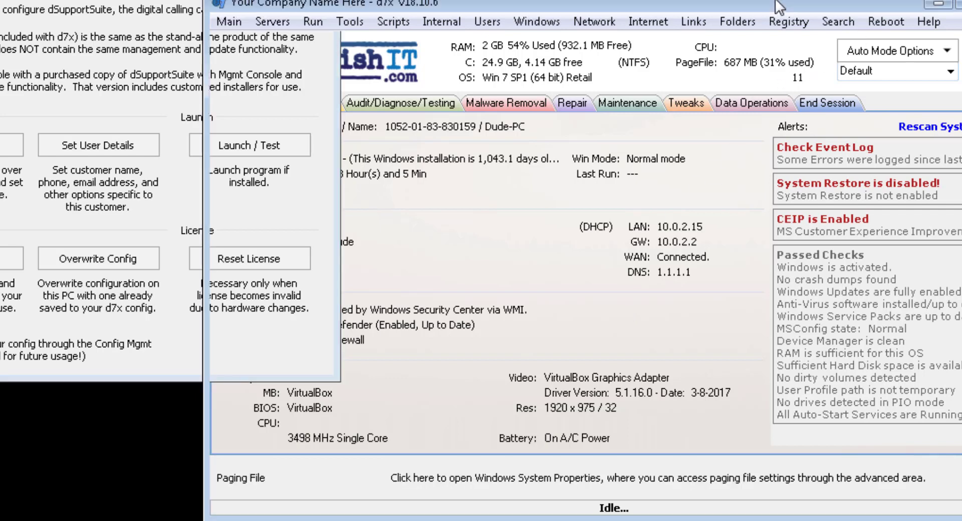
{"action": "left_click", "coordinate": [272, 21]}
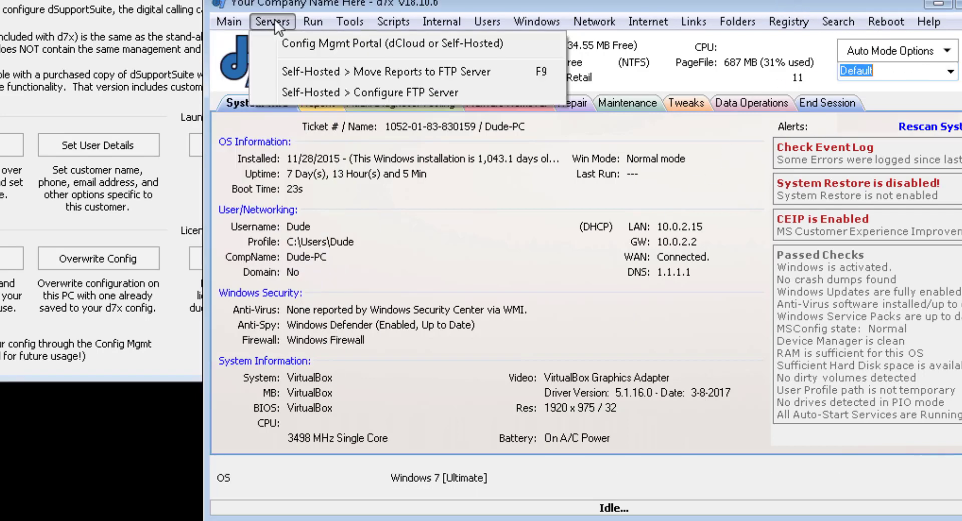
{"action": "left_click", "coordinate": [300, 40]}
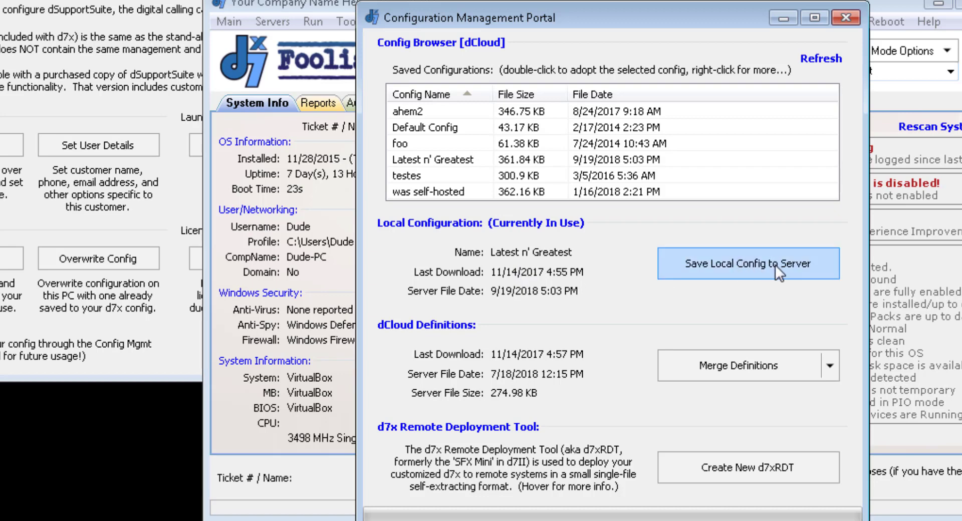
{"action": "left_click", "coordinate": [500, 160]}
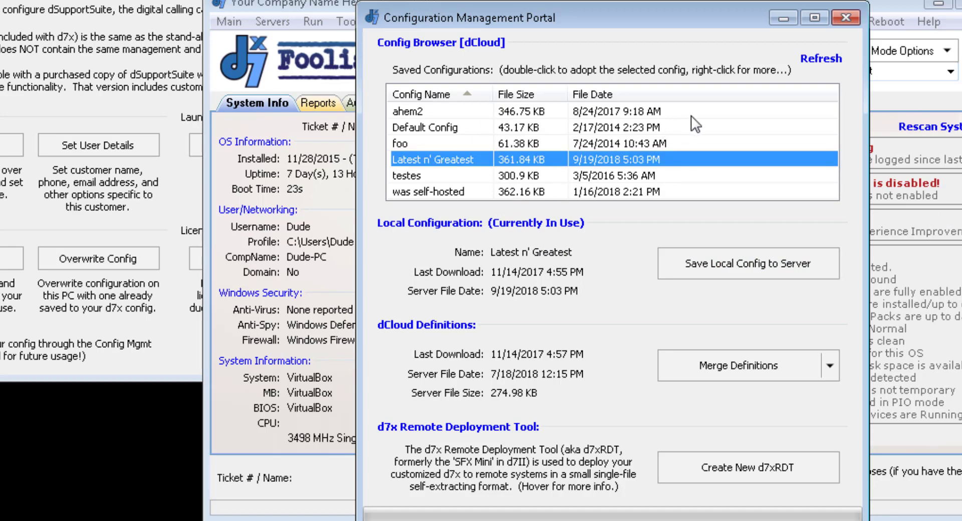
{"action": "left_click", "coordinate": [845, 11]}
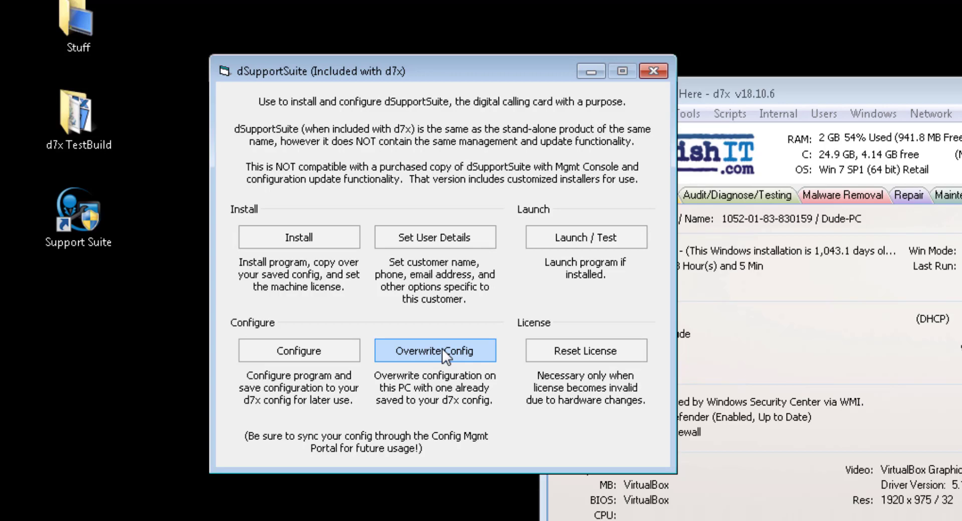
- Open the user details, try the Email Maintenance Report, Email Heartbeat Report and Email Event Log Alerts options, and save with the client fields blank
{"action": "left_click", "coordinate": [314, 236]}
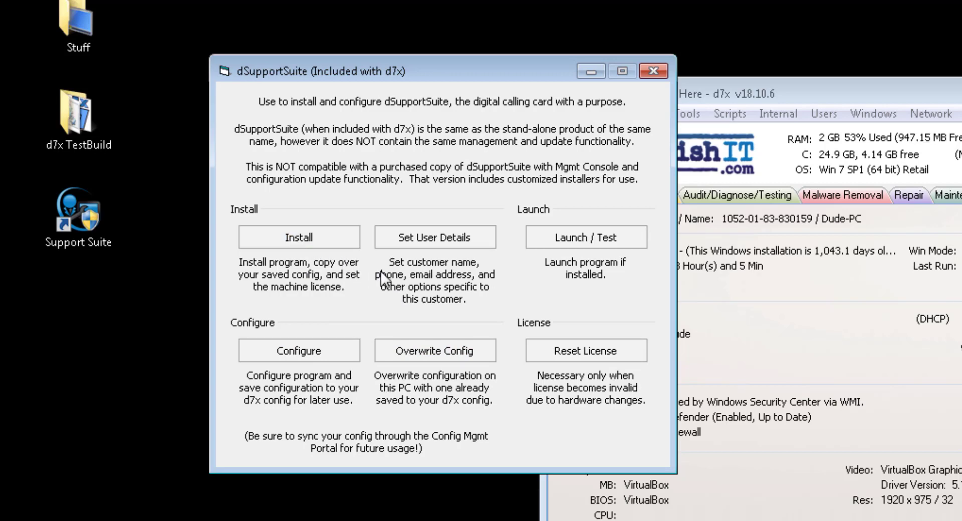
{"action": "left_click", "coordinate": [437, 236]}
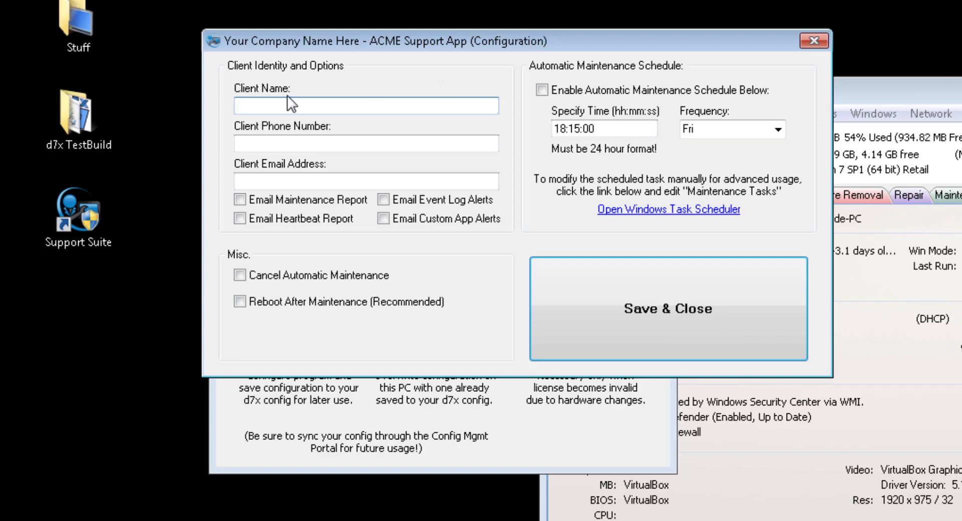
{"action": "left_click", "coordinate": [293, 137]}
{"action": "left_click", "coordinate": [316, 182]}
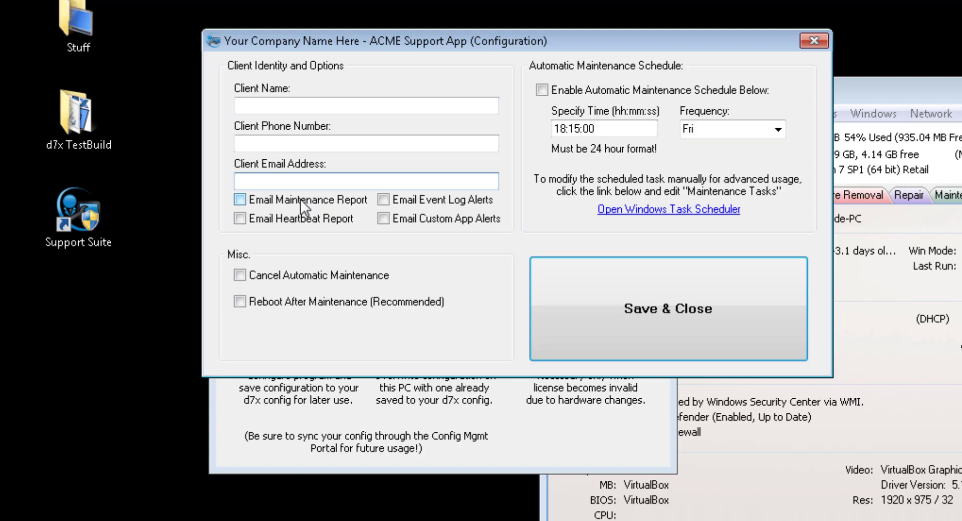
{"action": "left_click", "coordinate": [299, 200]}
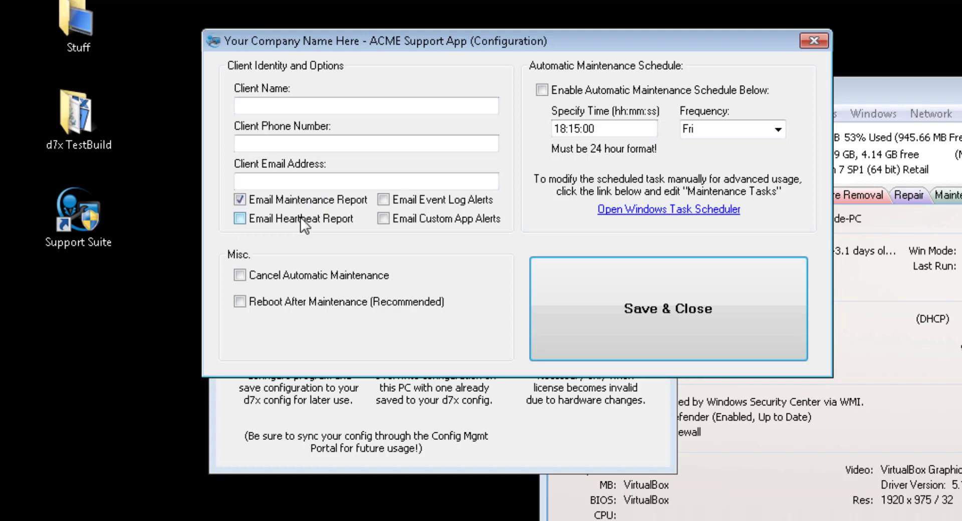
{"action": "left_click", "coordinate": [299, 218]}
{"action": "left_click", "coordinate": [402, 201]}
{"action": "left_click", "coordinate": [643, 310]}
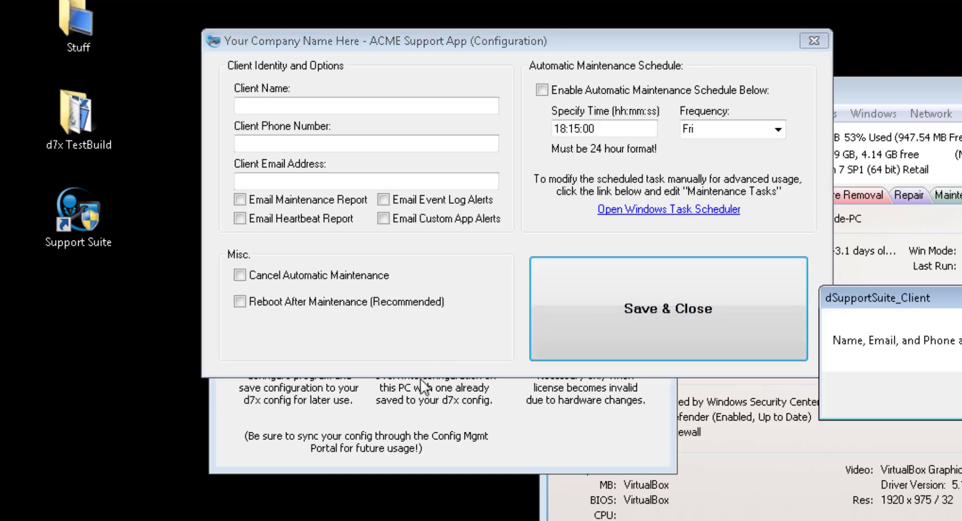
{"action": "key", "text": "Return"}
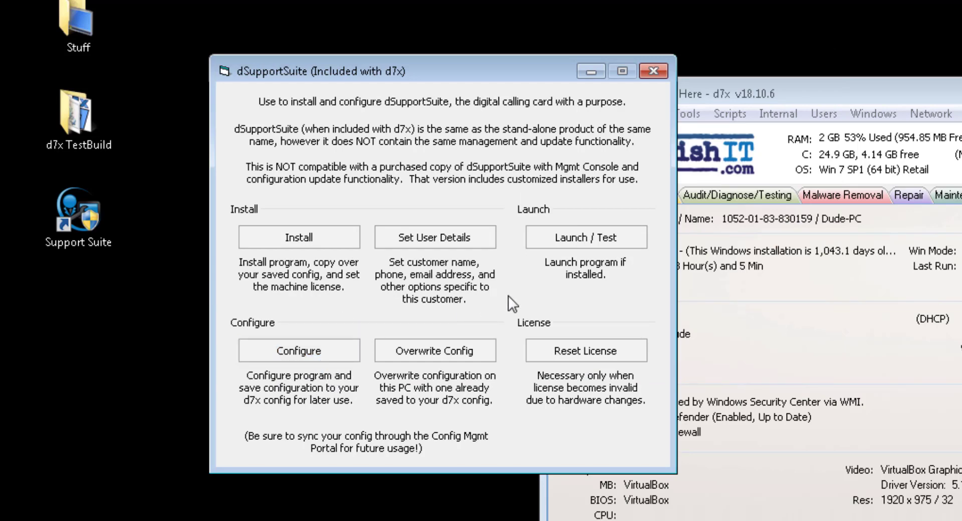
- Launch the installed dSupportSuite as a test, look over the ACME Support App window and its desktop shortcut, and close the app
{"action": "left_click", "coordinate": [588, 240]}
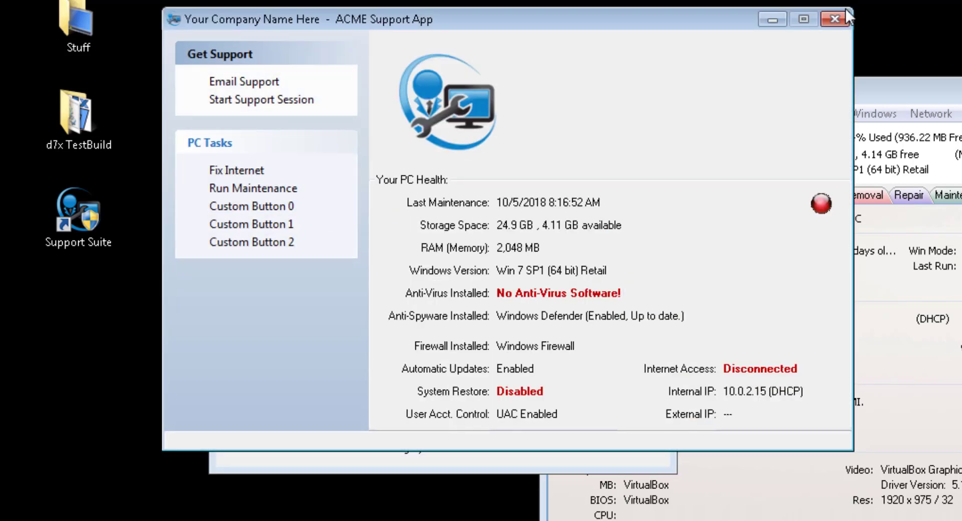
{"action": "left_click", "coordinate": [89, 233]}
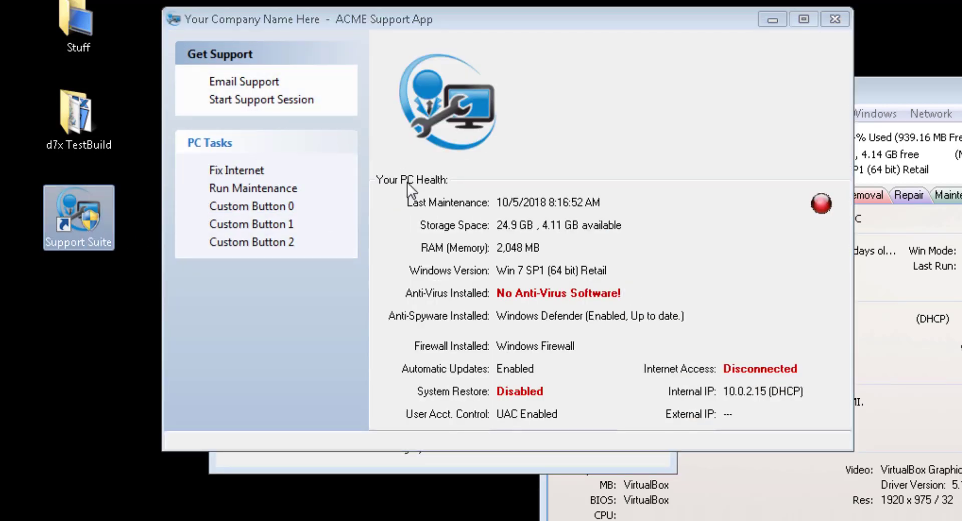
{"action": "left_click", "coordinate": [833, 19]}
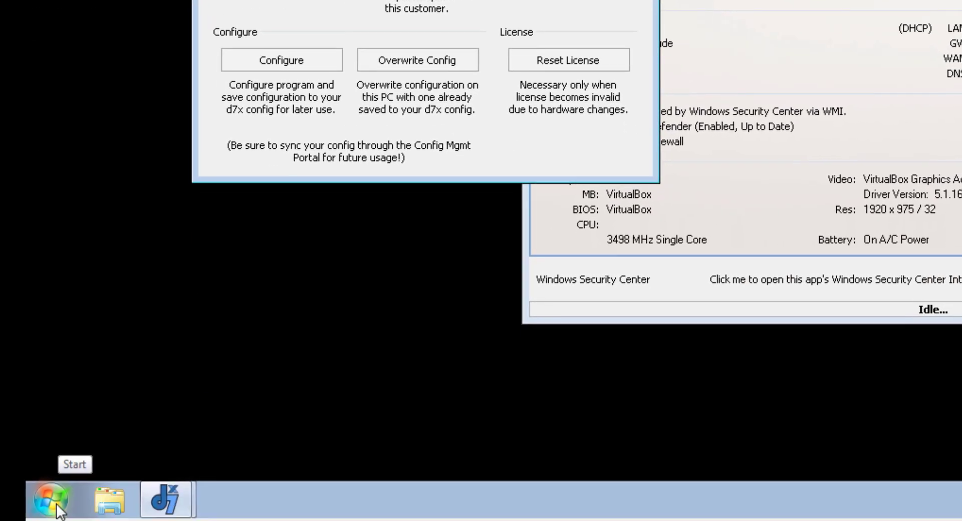
- Open Configure Support Suite from the "Your Company Name Here" program group
{"action": "left_click", "coordinate": [52, 484]}
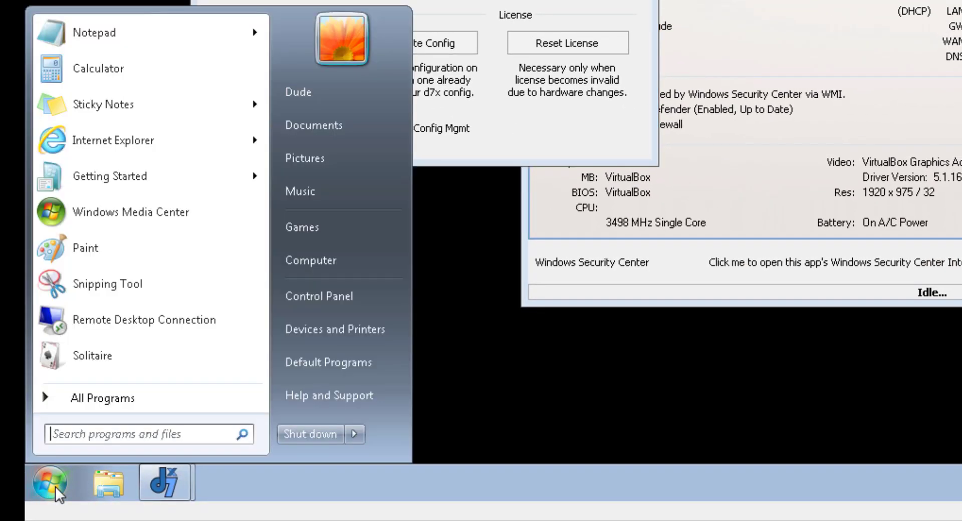
{"action": "left_click", "coordinate": [90, 403]}
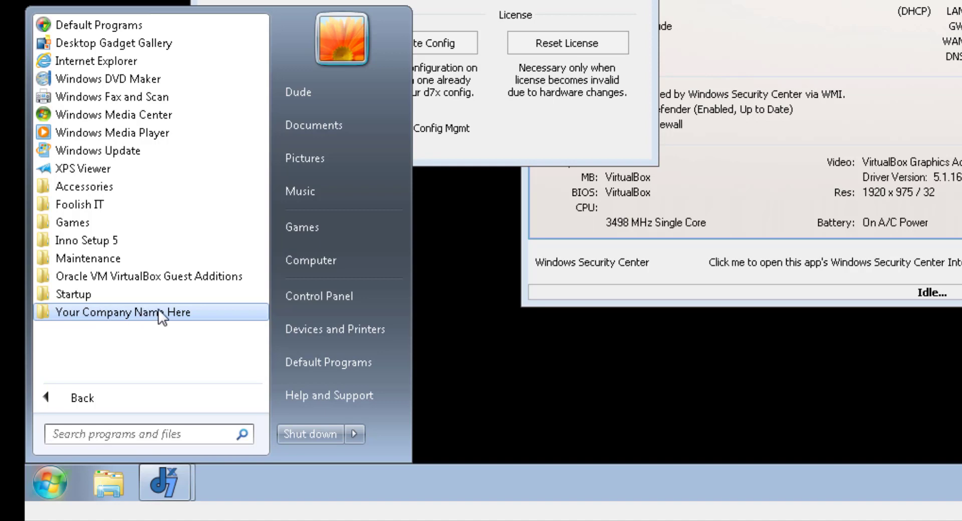
{"action": "left_click", "coordinate": [183, 312]}
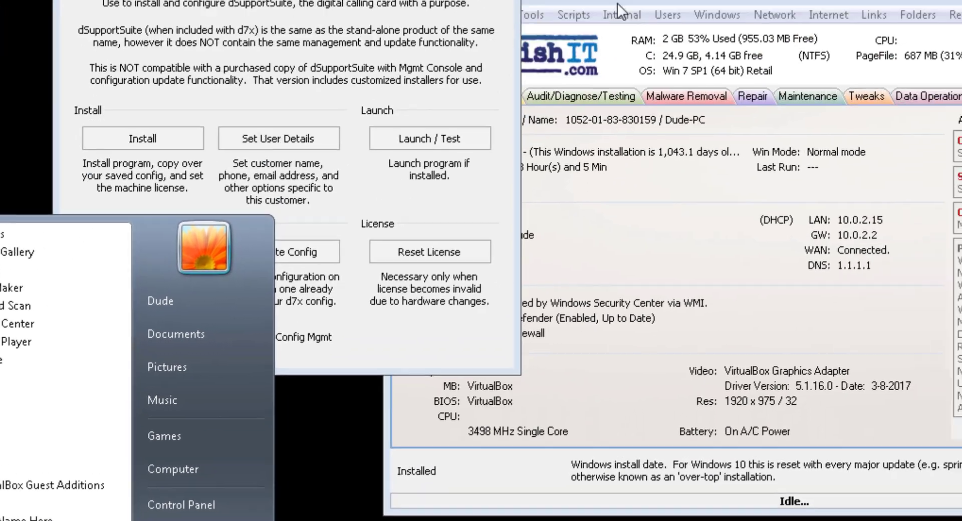
{"action": "left_click", "coordinate": [518, 88]}
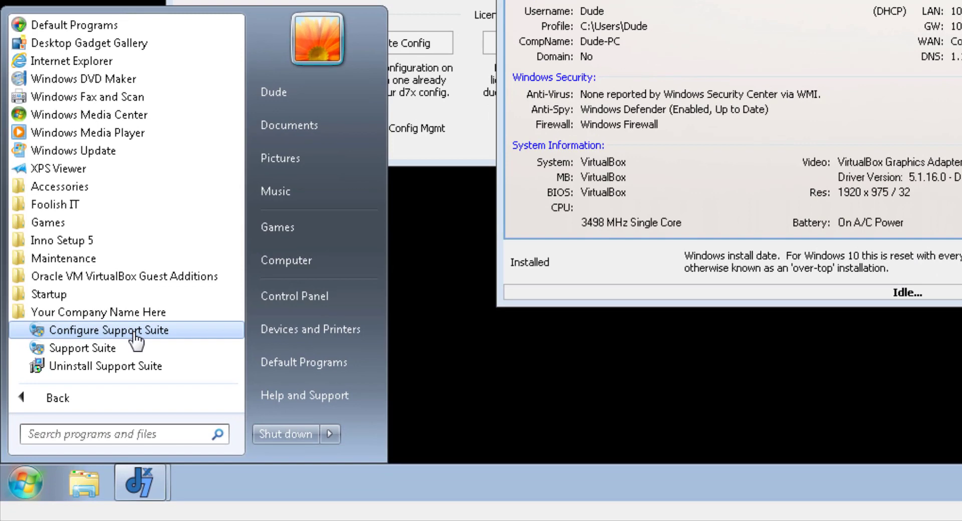
{"action": "left_click", "coordinate": [134, 331]}
{"action": "left_click", "coordinate": [309, 264]}
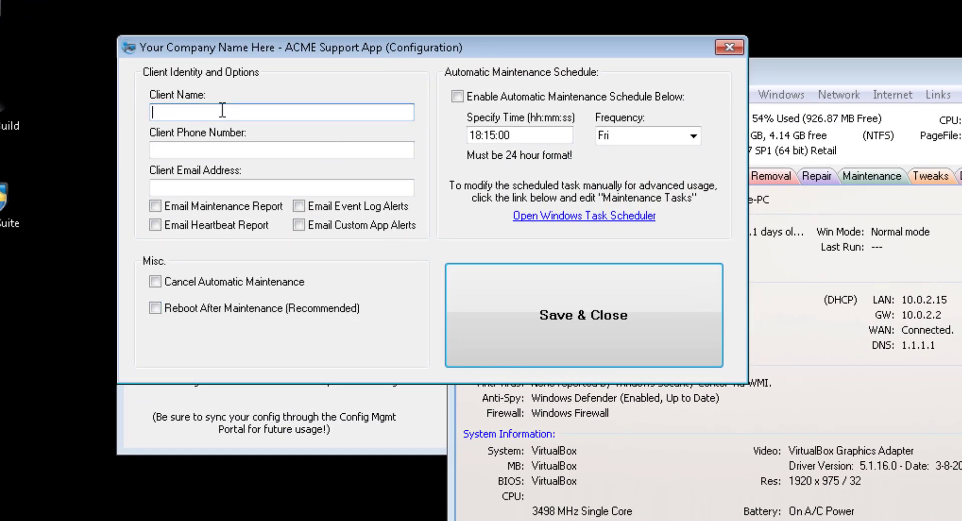
- Review the client name, phone number and email address fields in the ACME Support App configuration and close it without saving
{"action": "left_click", "coordinate": [189, 150]}
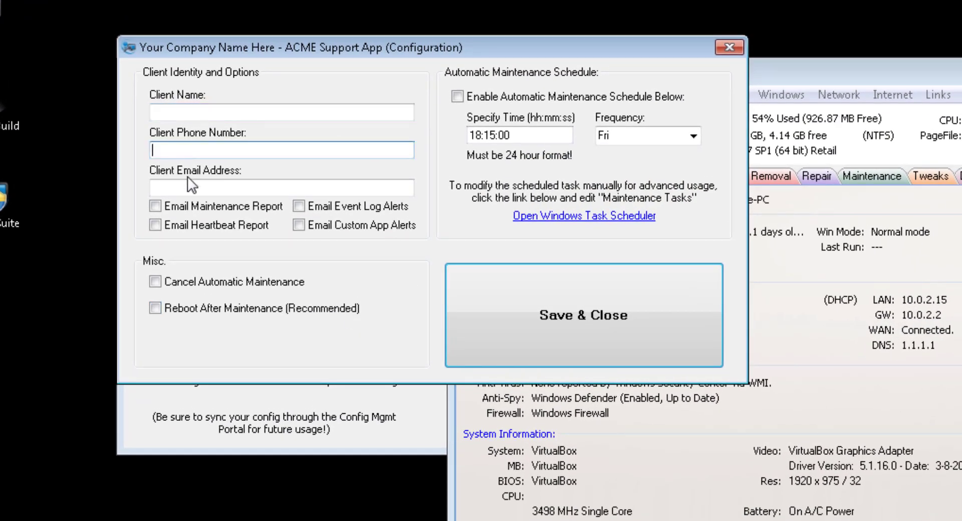
{"action": "left_click", "coordinate": [190, 189]}
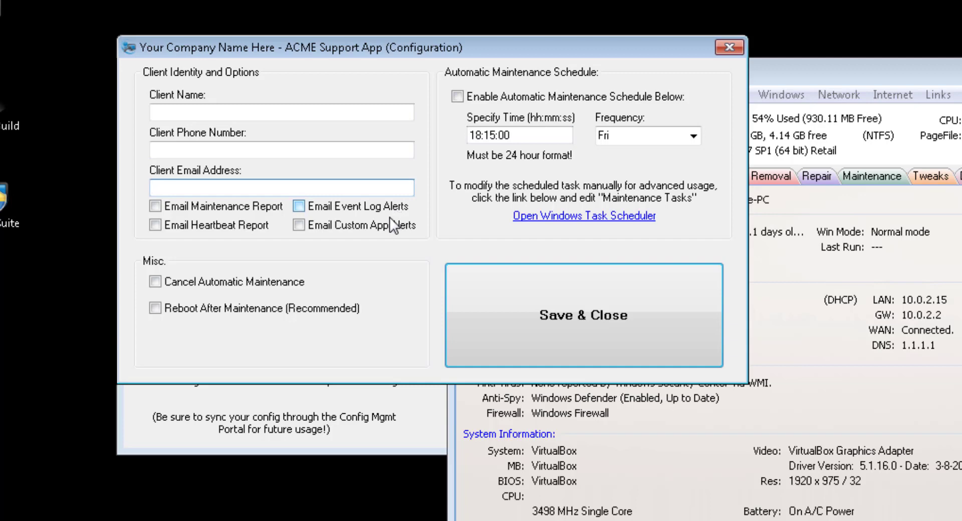
{"action": "left_click_drag", "start_coordinate": [666, 46], "coordinate": [657, 45]}
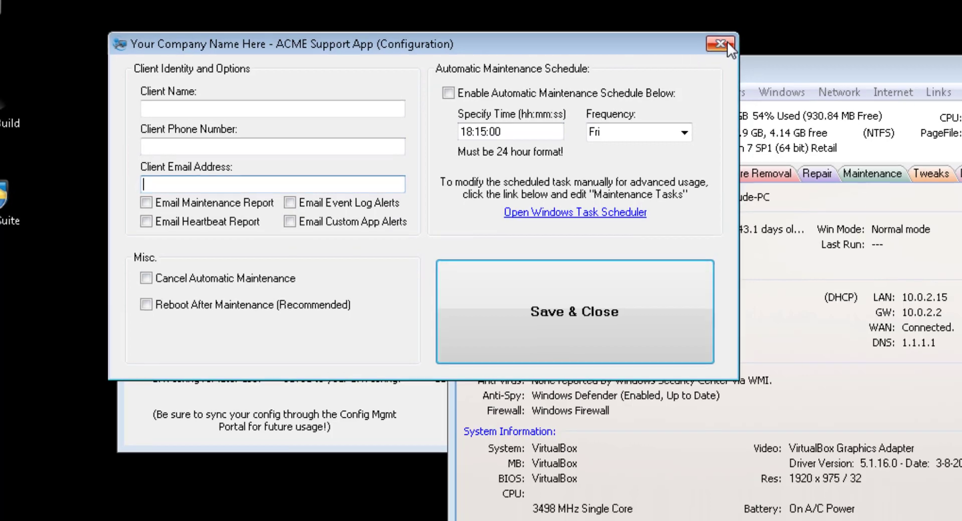
{"action": "left_click", "coordinate": [719, 46]}
- Locate Uninstall Support Suite in the "Your Company Name Here" program group and leave the program list
{"action": "left_click", "coordinate": [22, 476]}
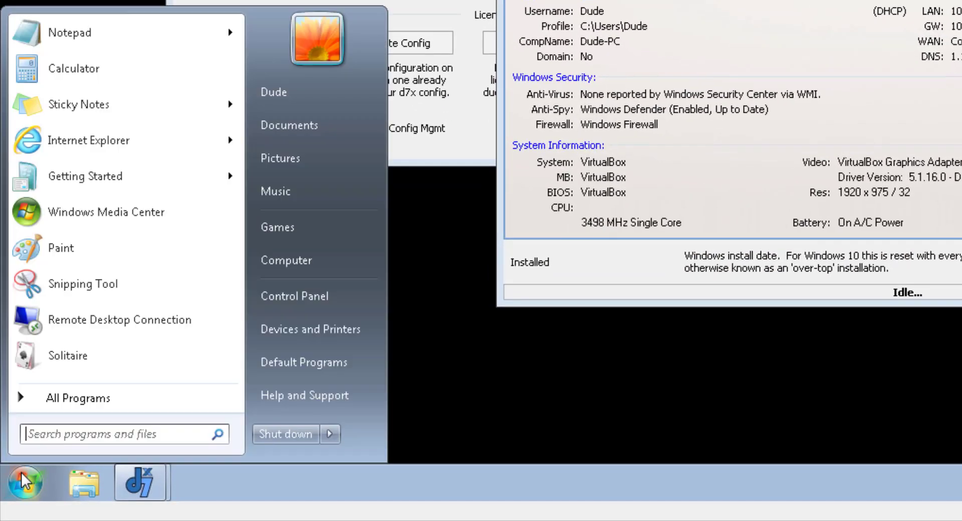
{"action": "left_click", "coordinate": [105, 387]}
{"action": "left_click", "coordinate": [115, 294]}
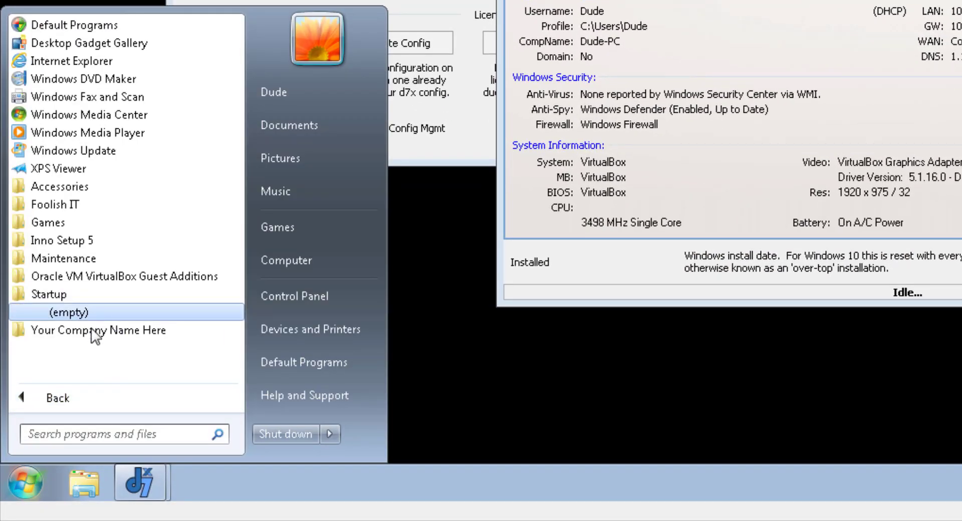
{"action": "left_click", "coordinate": [95, 331]}
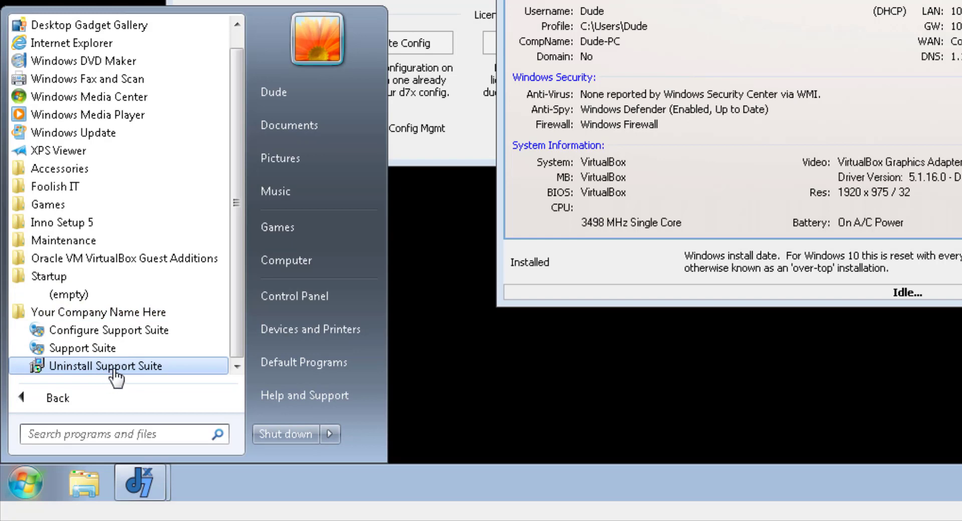
{"action": "left_click", "coordinate": [455, 147]}
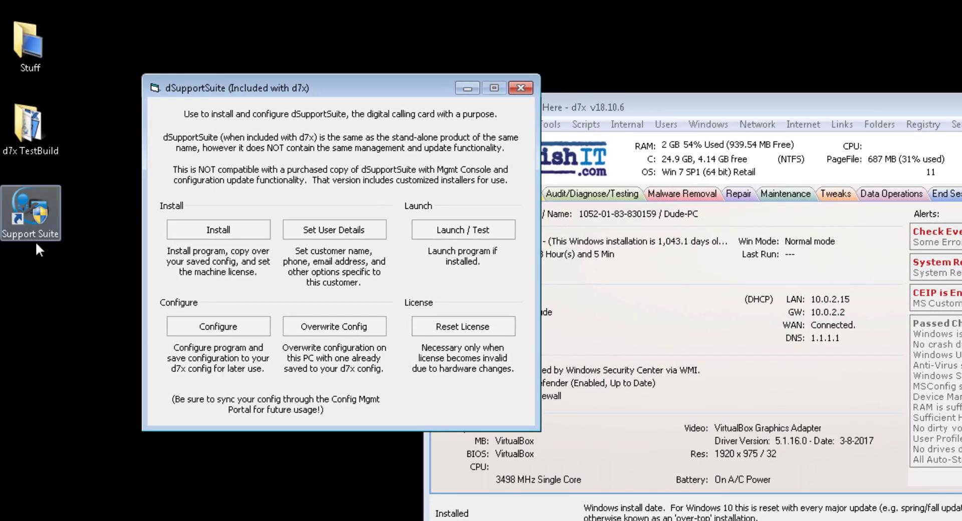
- Try renaming the Support Suite shortcut on the desktop
{"action": "left_click", "coordinate": [46, 218]}
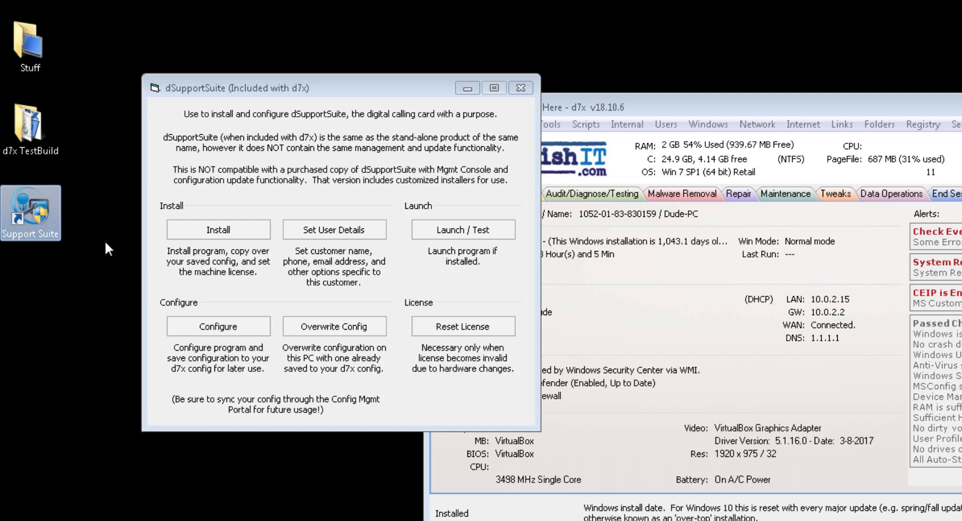
{"action": "right_click", "coordinate": [31, 202]}
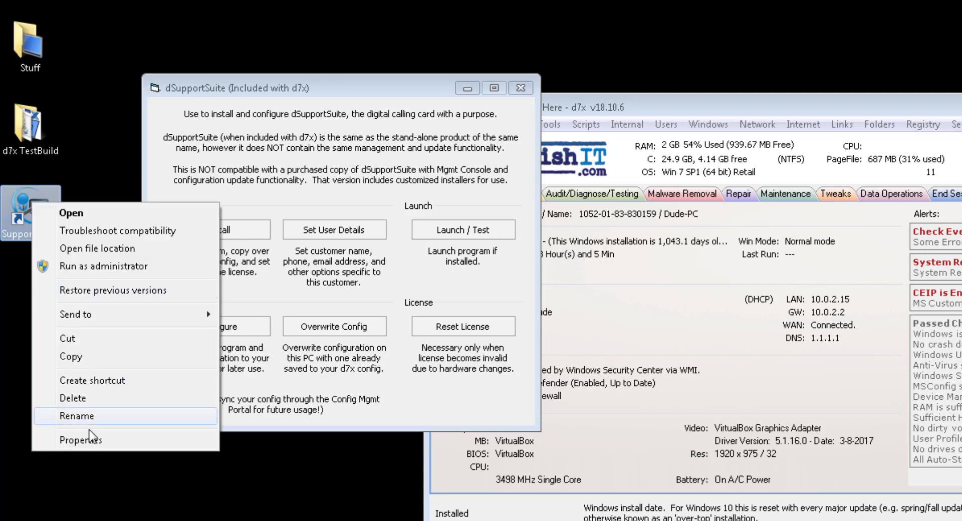
{"action": "left_click", "coordinate": [76, 415]}
{"action": "left_click", "coordinate": [44, 221]}
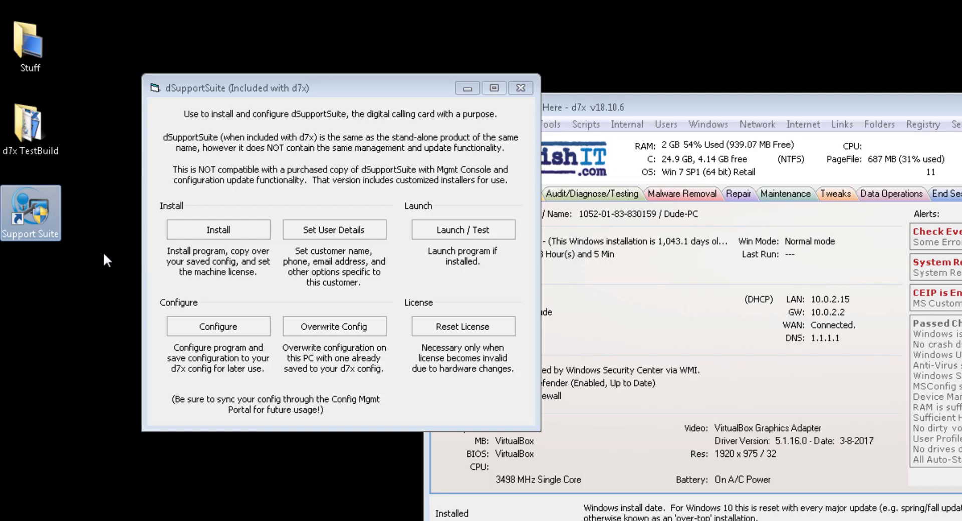
- Launch Support Suite from its desktop shortcut, allow it to run, and close the ACME Support App window
{"action": "double_click", "coordinate": [40, 218]}
{"action": "left_click", "coordinate": [855, 350]}
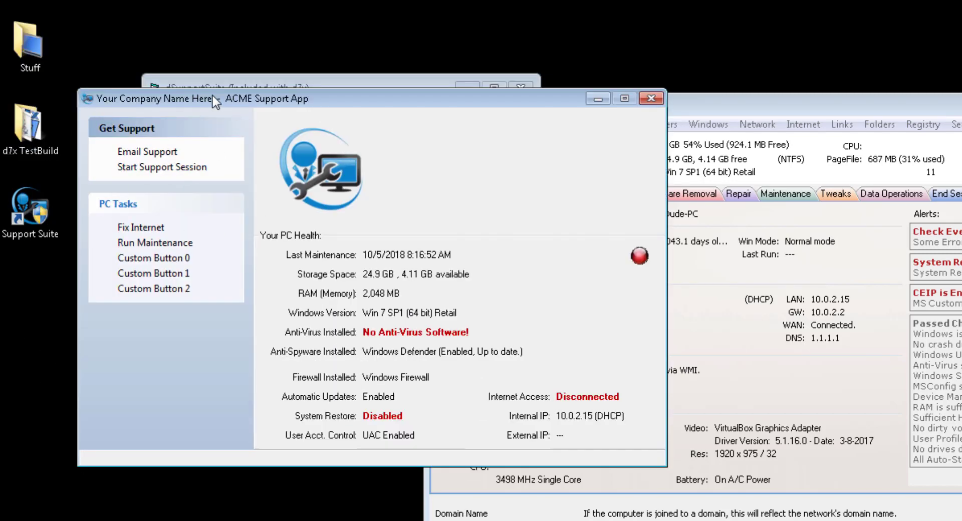
{"action": "left_click", "coordinate": [652, 98]}
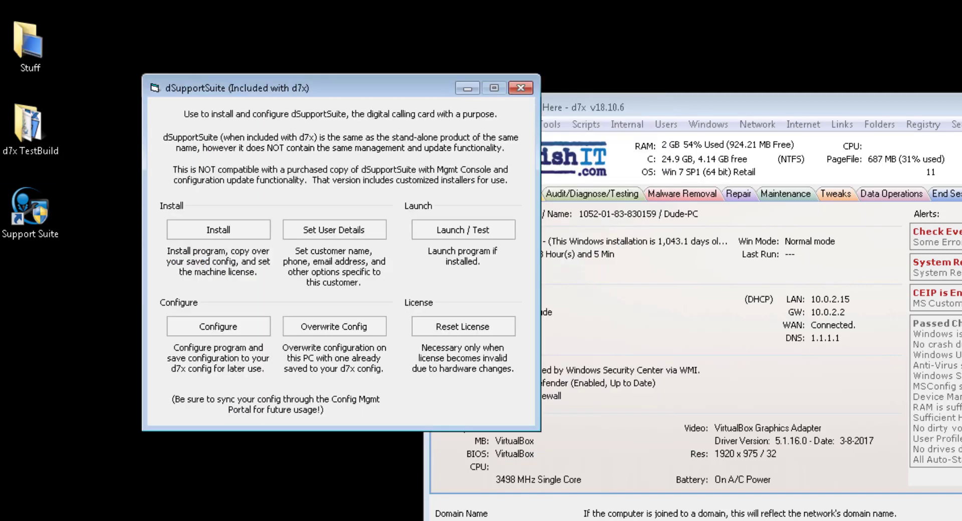
- Relaunch Support Suite from the desktop, allow dSupportSuite Client Software to make changes, review its support options and PC health, and close it
{"action": "double_click", "coordinate": [34, 209]}
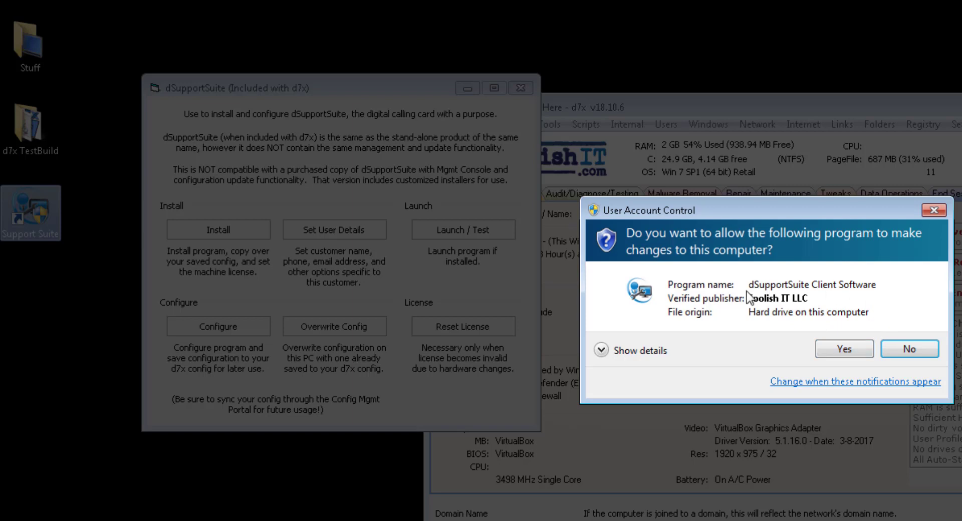
{"action": "left_click", "coordinate": [841, 355]}
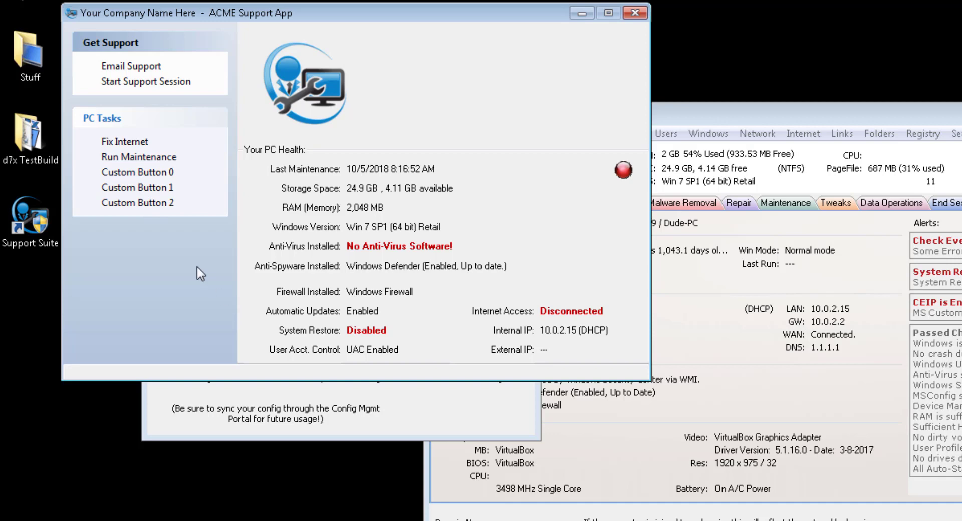
{"action": "left_click_drag", "start_coordinate": [442, 12], "coordinate": [454, 26]}
{"action": "left_click", "coordinate": [644, 20]}
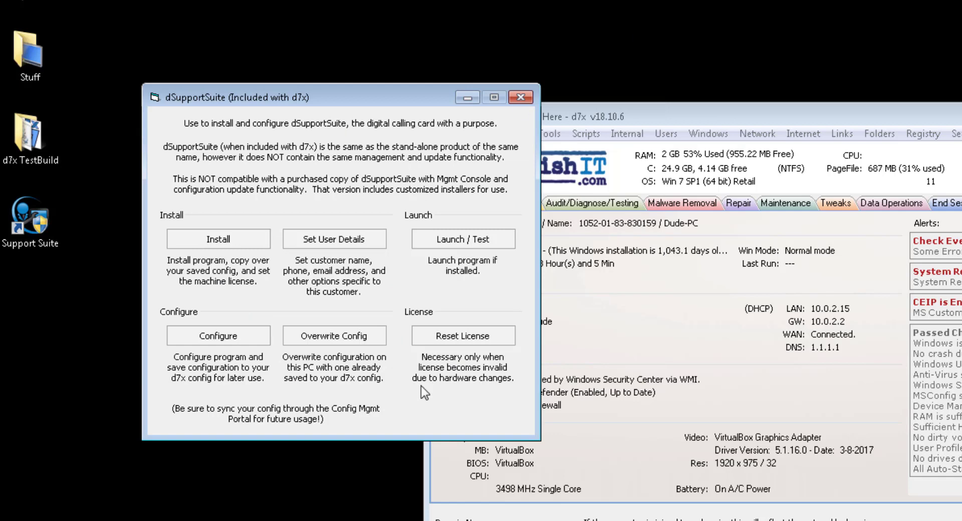